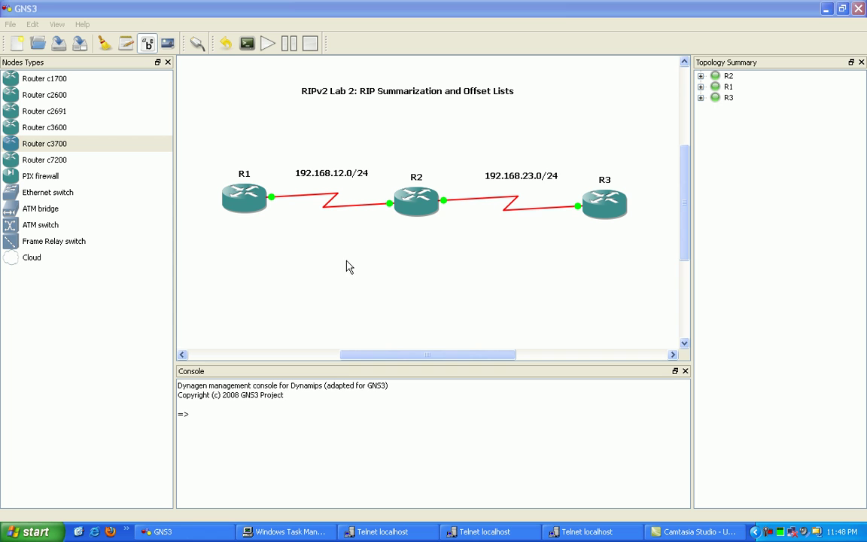
# In R1's console, enter global configuration and select interface serial 0/0.
pyautogui.click(380, 531)
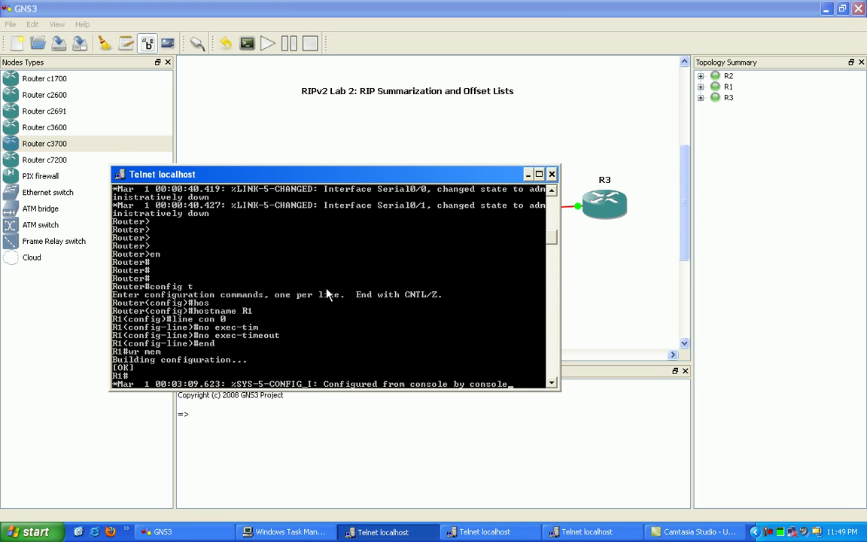
pyautogui.press('Return')
pyautogui.press('Return')
pyautogui.press('Return')
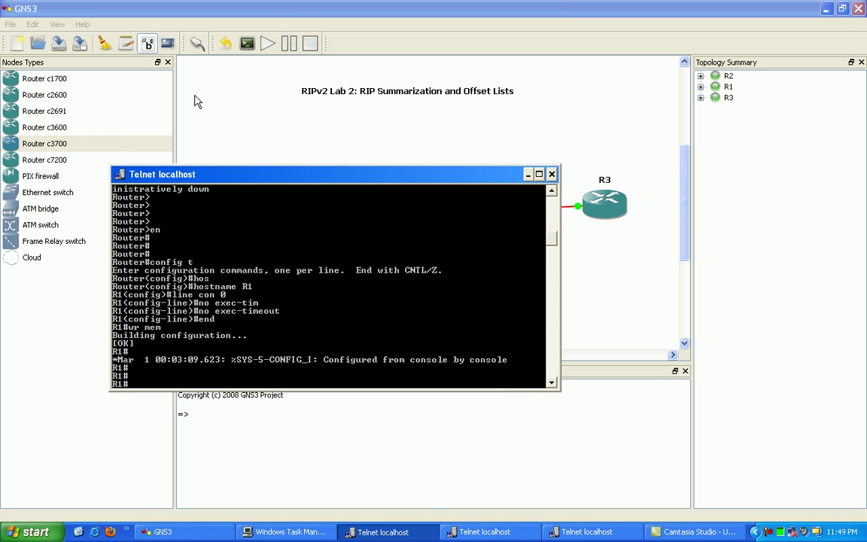
pyautogui.moveTo(239, 177); pyautogui.dragTo(180, 286)
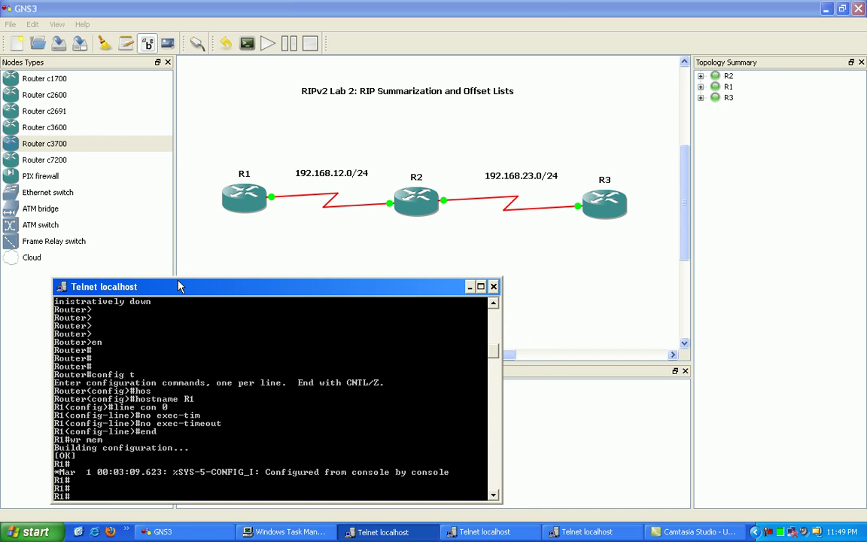
pyautogui.write('config t')
pyautogui.press('Return')
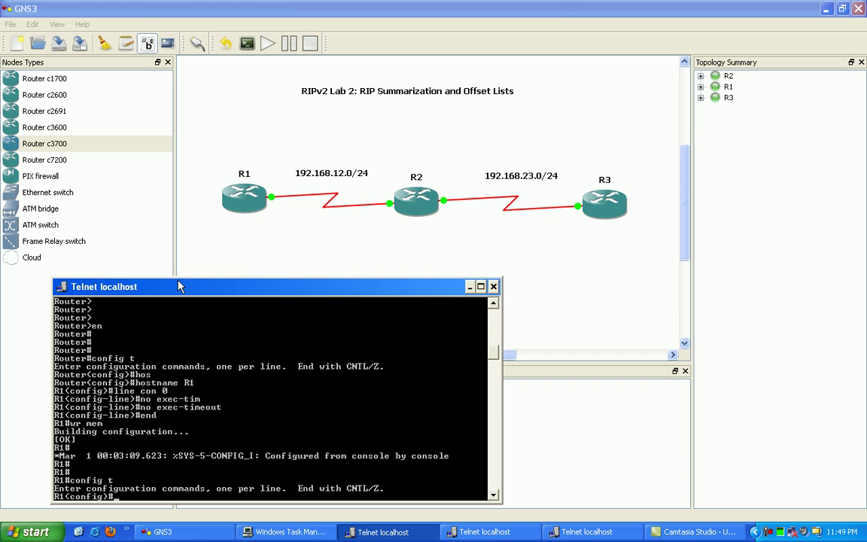
pyautogui.write('int s0/0')
pyautogui.press('Return')
# Assign 192.168.12.1 255.255.255.0 to R1's s0/0 and enable it with no shut.
pyautogui.write('ip add')
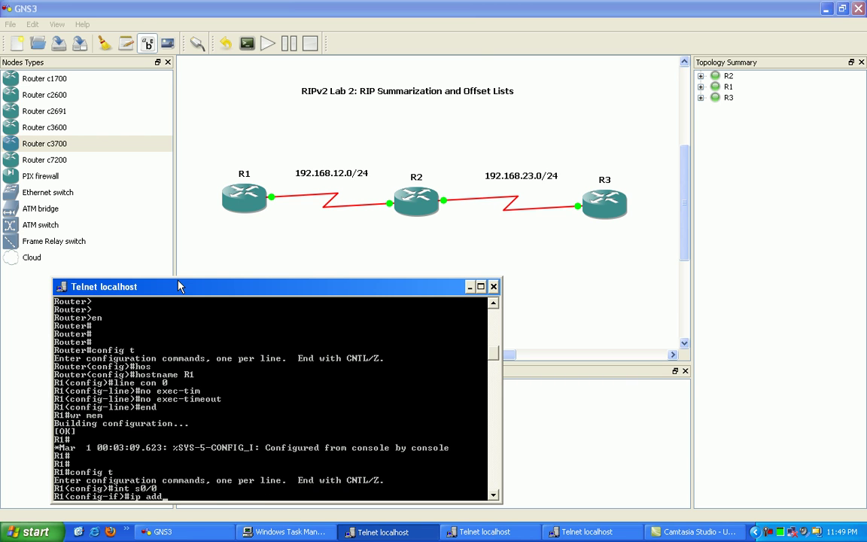
pyautogui.press('Tab')
pyautogui.write('192.168')
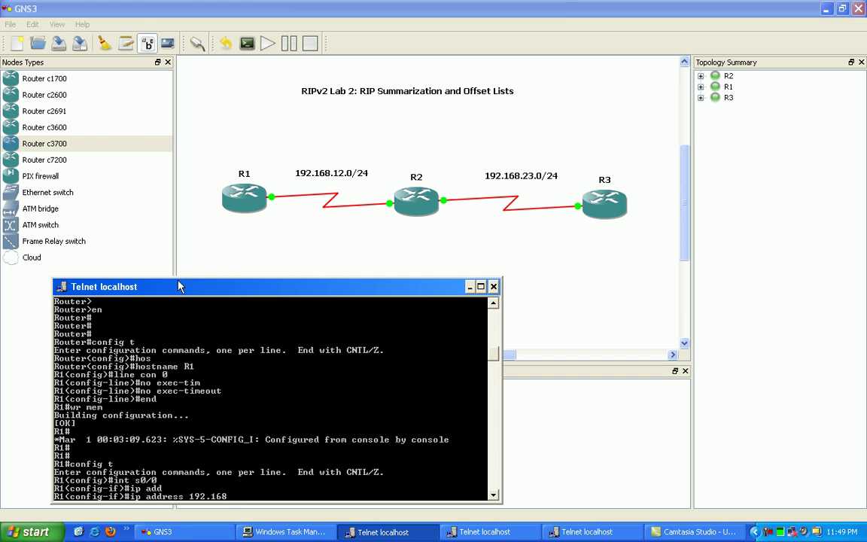
pyautogui.write('.12.1 255.')
pyautogui.write('255.255.0')
pyautogui.press('Return')
pyautogui.press('Return')
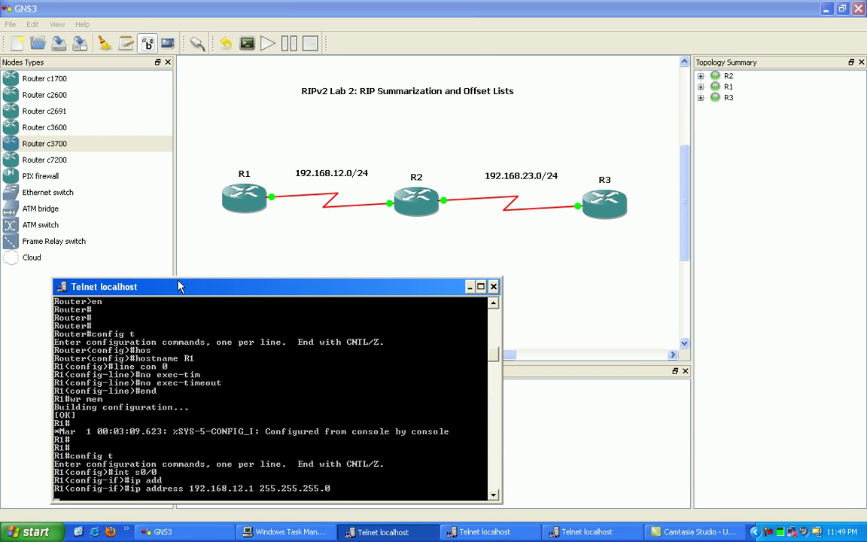
pyautogui.press('Return')
pyautogui.write('no shut')
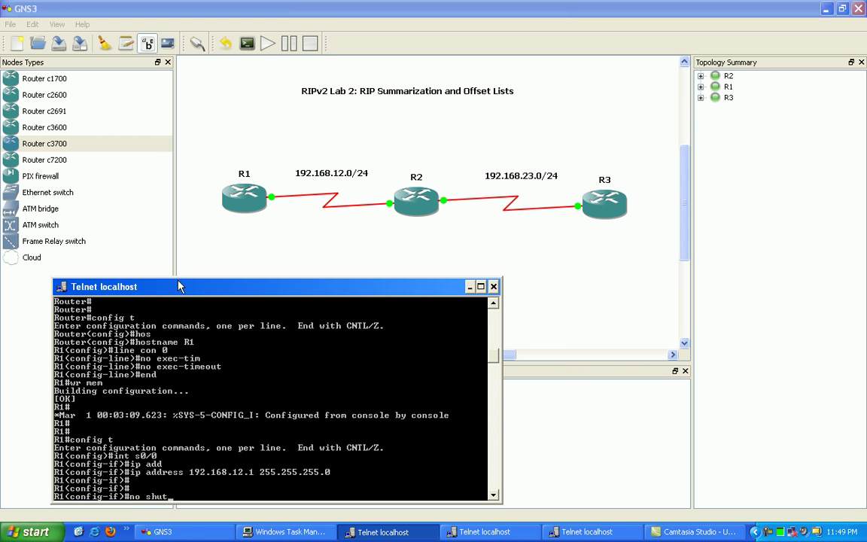
pyautogui.press('Return')
pyautogui.press('Return')
pyautogui.press('Return')
# On R1, configure router rip with version 2 and no auto-summary, then end.
pyautogui.write('exit')
pyautogui.press('Return')
pyautogui.write('rout')
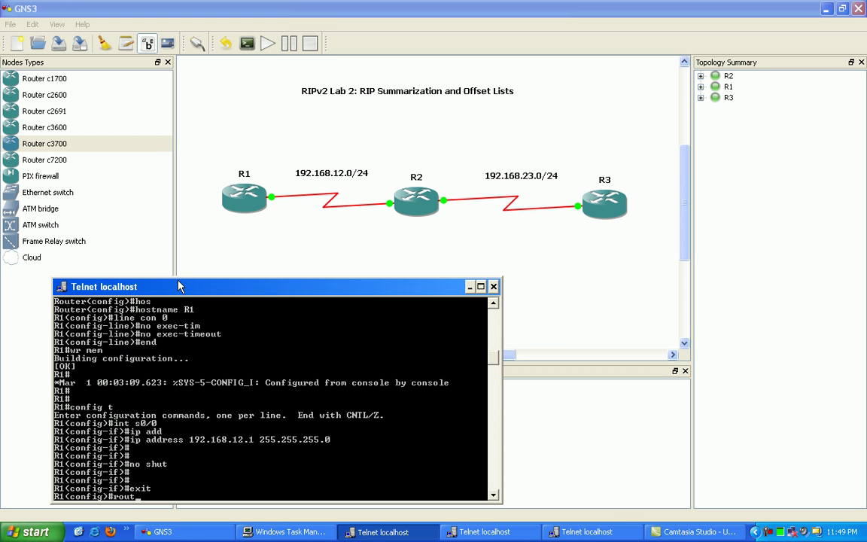
pyautogui.write('er rip')
pyautogui.press('Return')
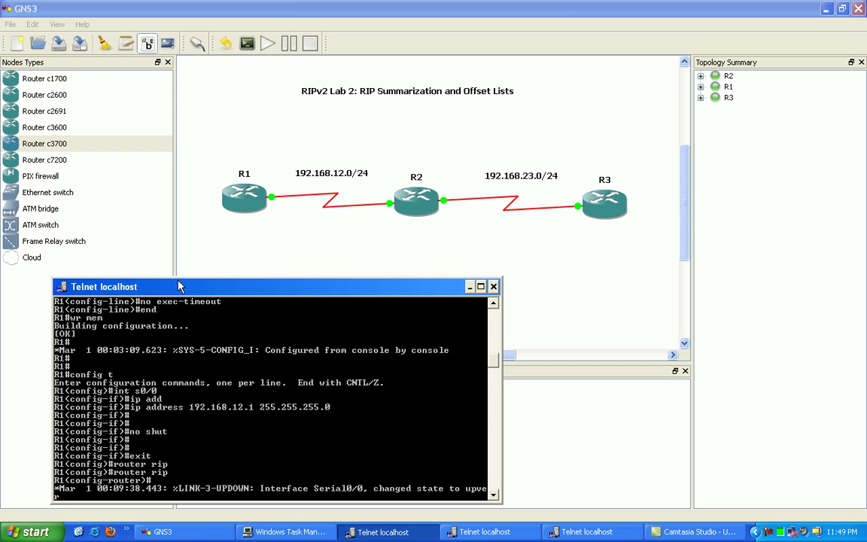
pyautogui.write('version ')
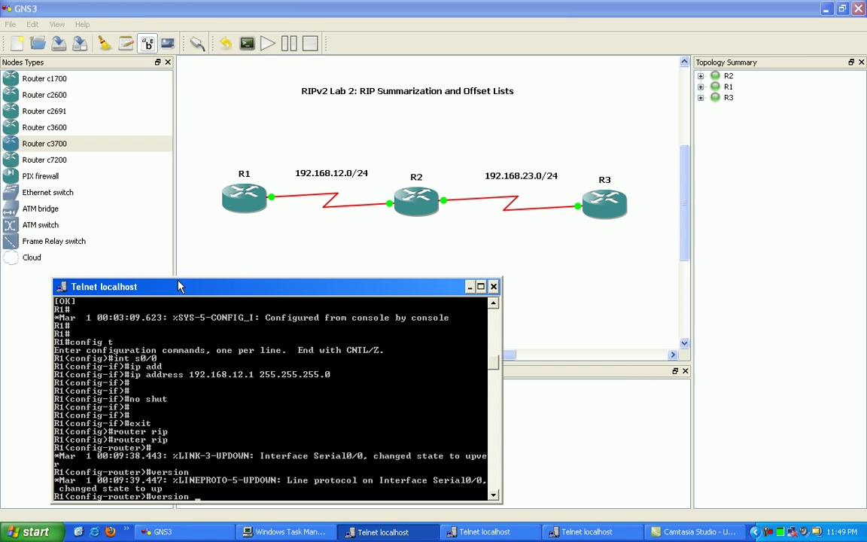
pyautogui.write('2')
pyautogui.press('Return')
pyautogui.press('Return')
pyautogui.press('Return')
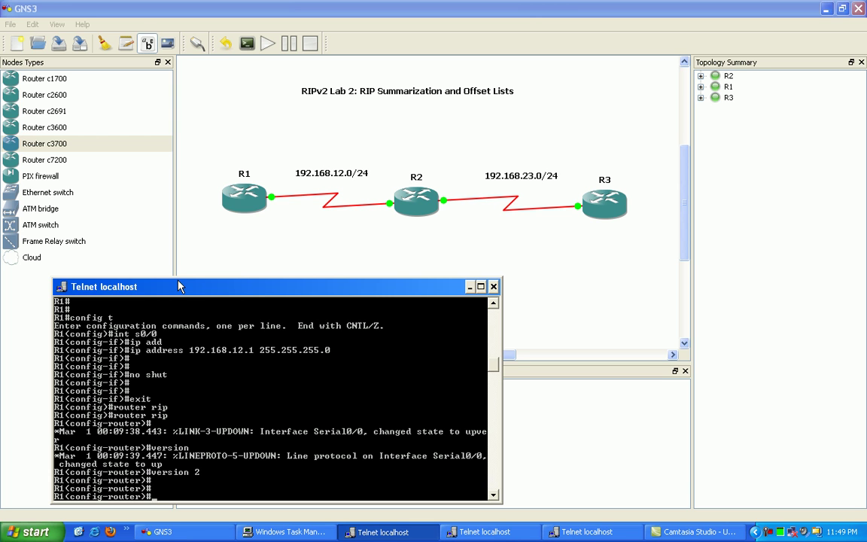
pyautogui.write('no au')
pyautogui.press('Tab')
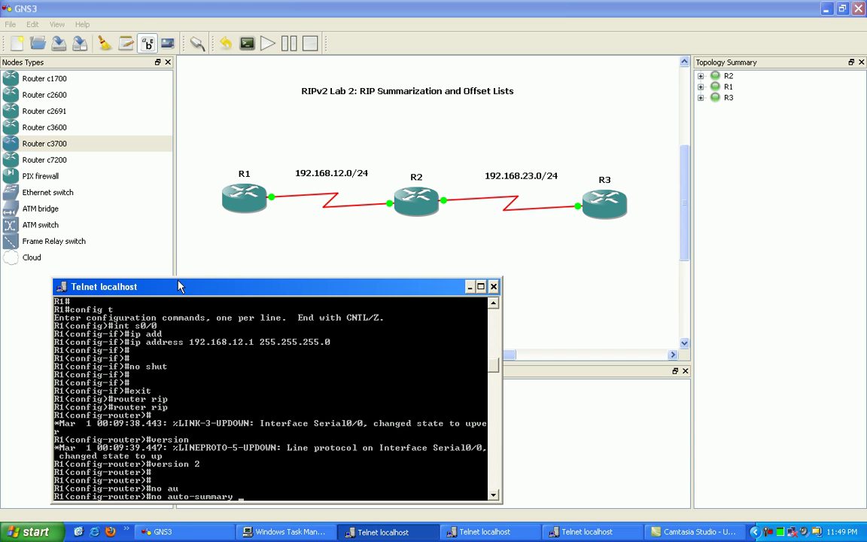
pyautogui.press('Return')
pyautogui.press('Return')
pyautogui.press('Return')
pyautogui.press('Return')
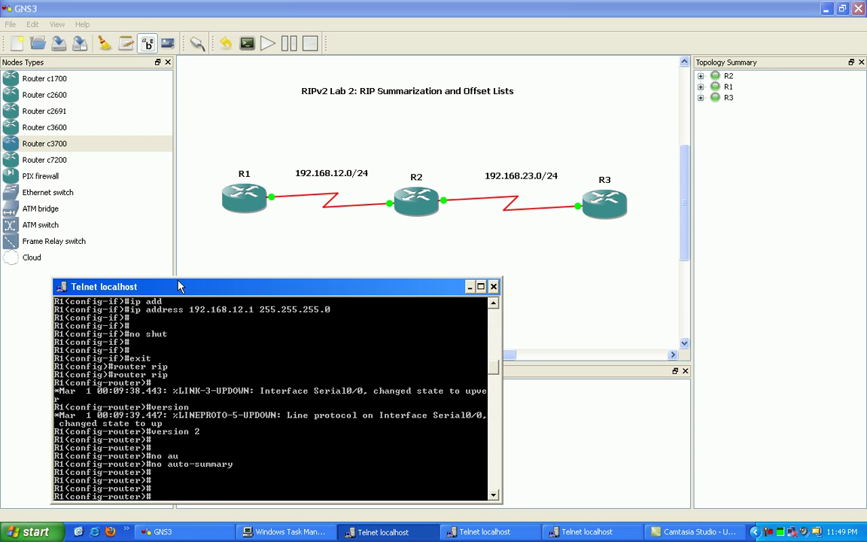
pyautogui.press('Return')
pyautogui.write('end')
pyautogui.press('Return')
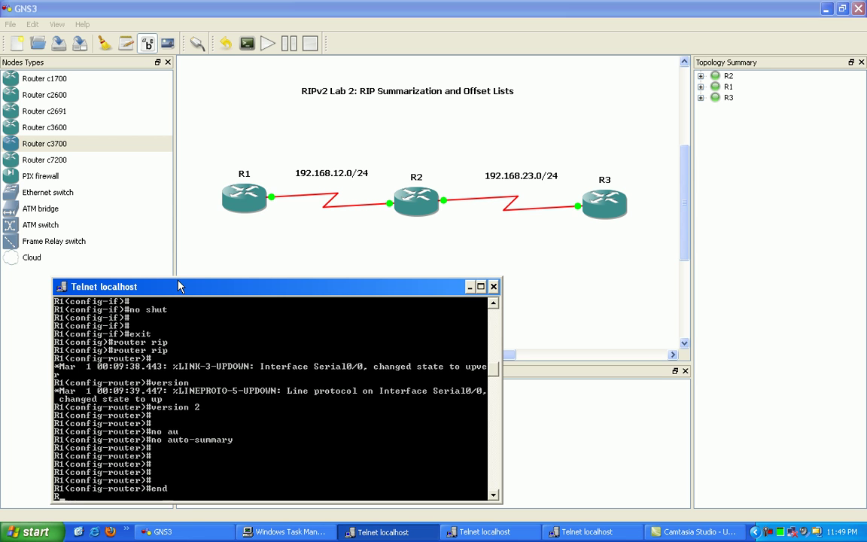
pyautogui.press('Return')
pyautogui.press('Return')
pyautogui.press('Return')
# In R2's console, enter global configuration and select interface serial 0/0.
pyautogui.moveTo(353, 293); pyautogui.dragTo(319, 288)
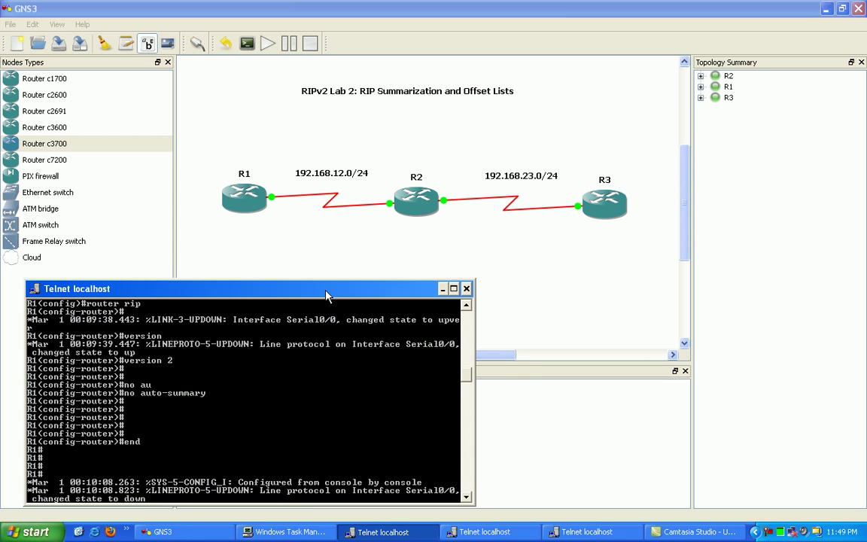
pyautogui.scroll(4, 213, 360)
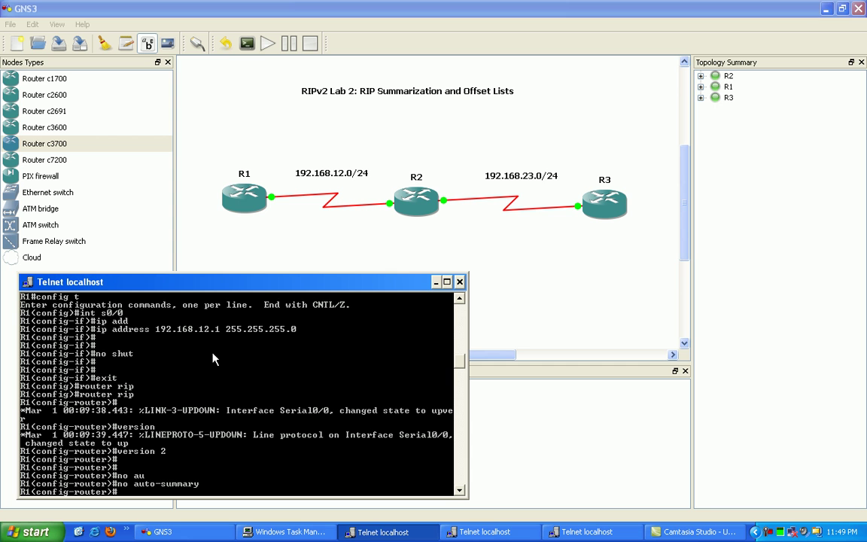
pyautogui.hotkey('alt', 'Tab')
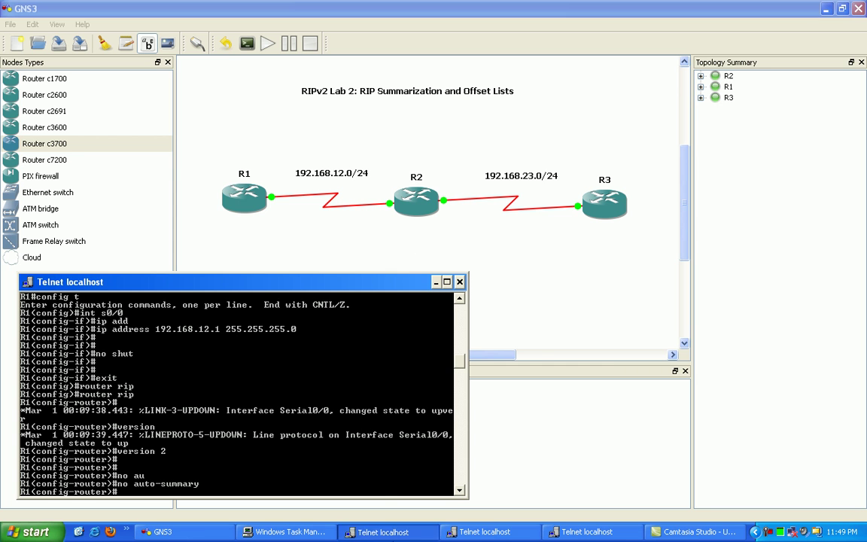
pyautogui.moveTo(248, 72); pyautogui.dragTo(435, 295)
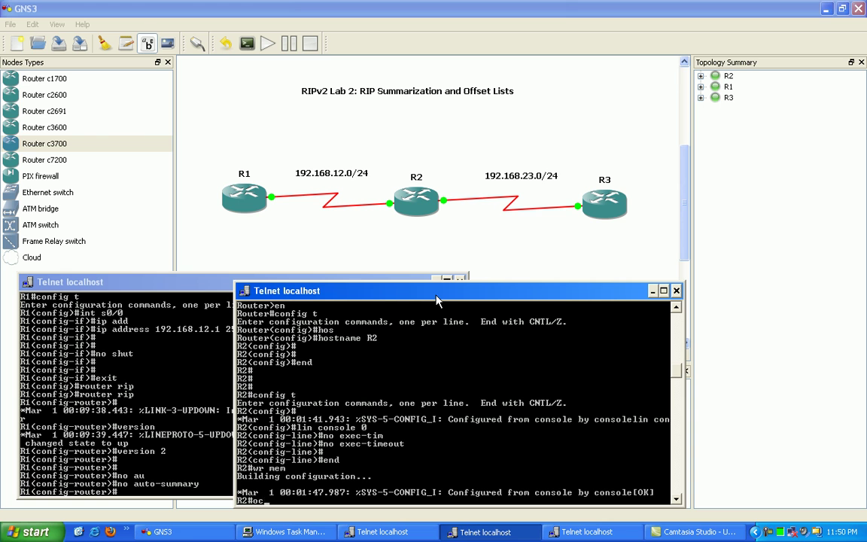
pyautogui.write('config t')
pyautogui.press('Return')
pyautogui.write('int ')
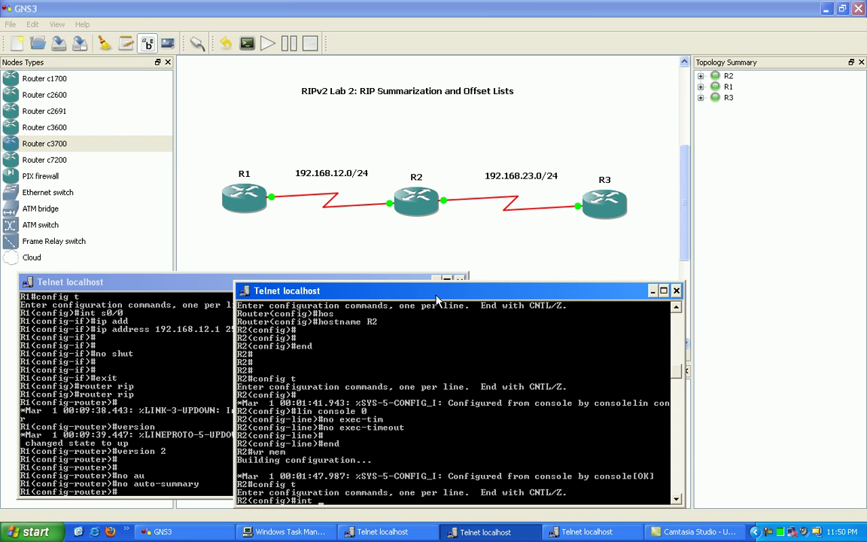
pyautogui.write('s0/0')
pyautogui.press('Return')
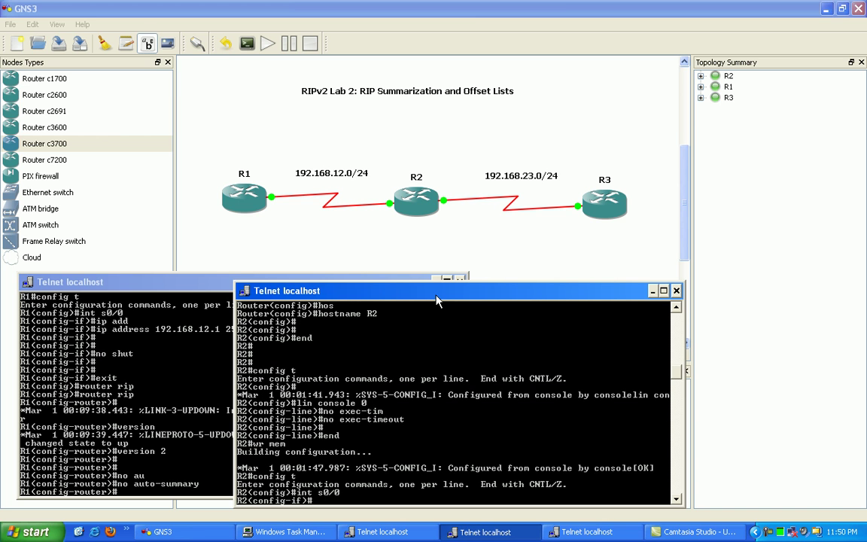
# Expand R2 in the Topology Summary to view its connections, then return to R2's console.
pyautogui.click(636, 76)
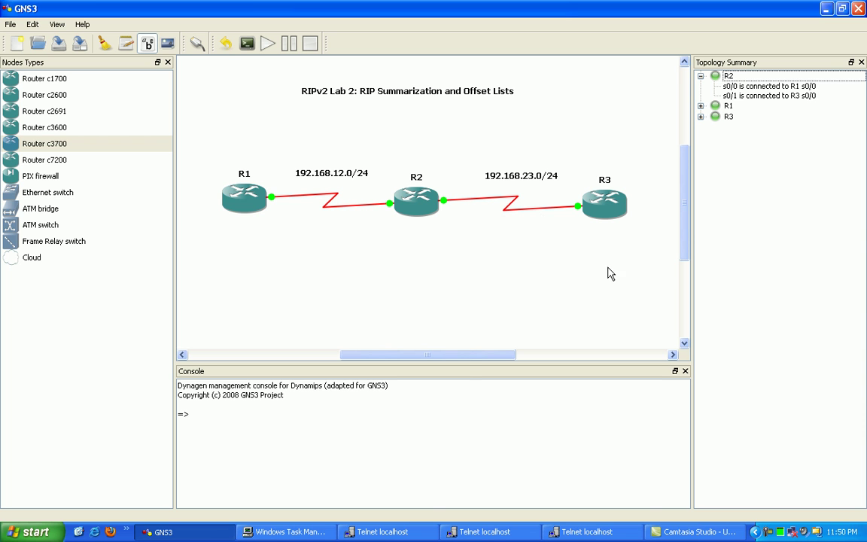
pyautogui.click(384, 532)
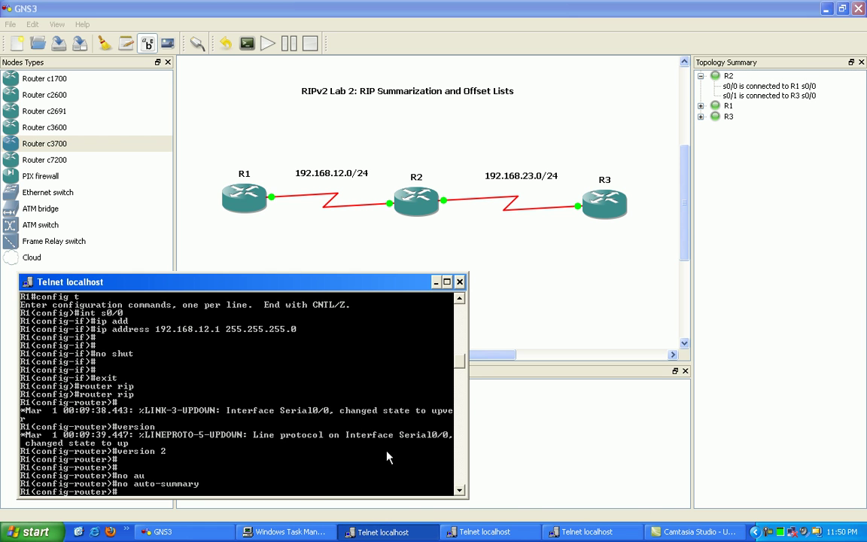
pyautogui.click(484, 534)
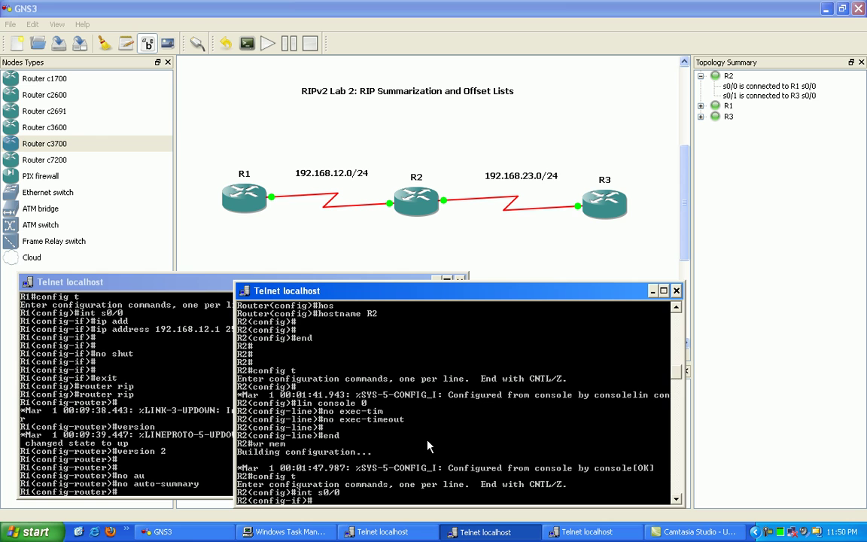
# Assign 192.168.12.2 255.255.255.0 to R2's s0/0 and enable it.
pyautogui.write('ip add')
pyautogui.press('Tab')
pyautogui.write('192')
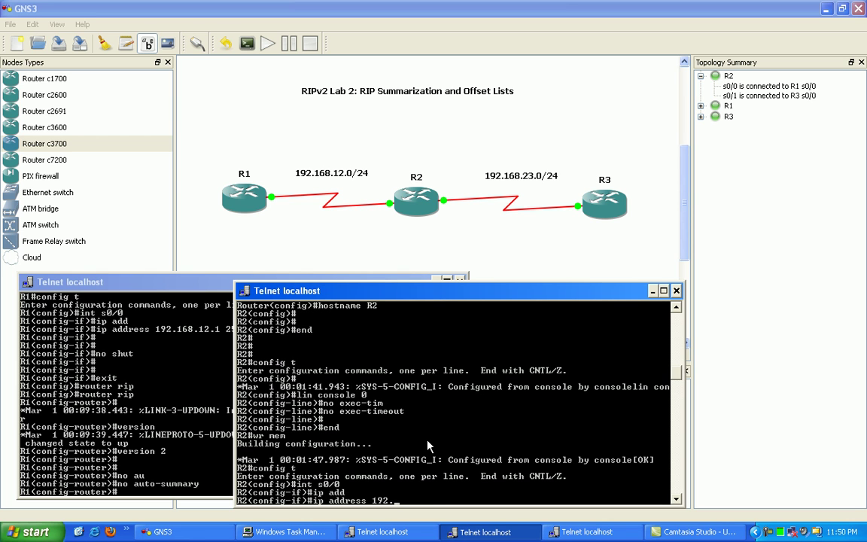
pyautogui.write('.168.12.')
pyautogui.write('2 255.')
pyautogui.write('255.255.0')
pyautogui.press('Return')
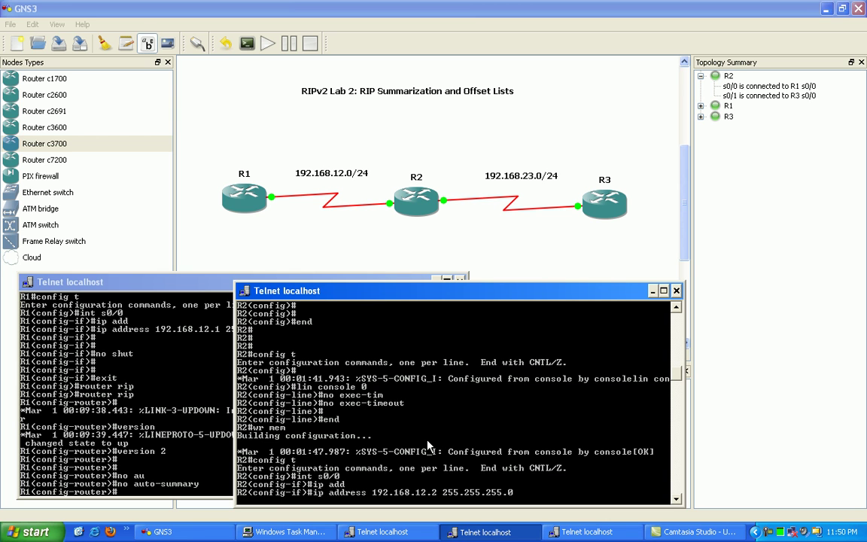
pyautogui.write('no shut')
pyautogui.press('Return')
# Configure R2's s0/1 with 192.168.23.2 255.255.255.0 and enable it.
pyautogui.write('int s0')
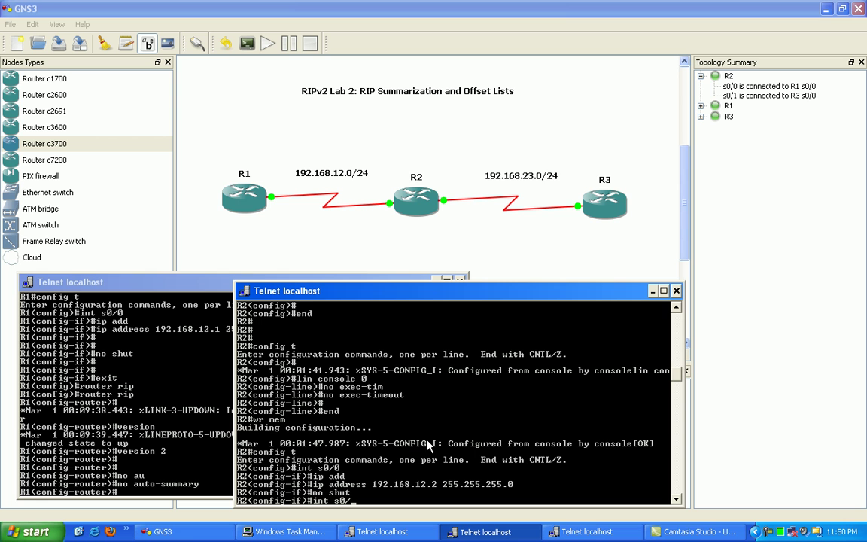
pyautogui.write('/1')
pyautogui.press('Return')
pyautogui.write('ip add')
pyautogui.press('Tab')
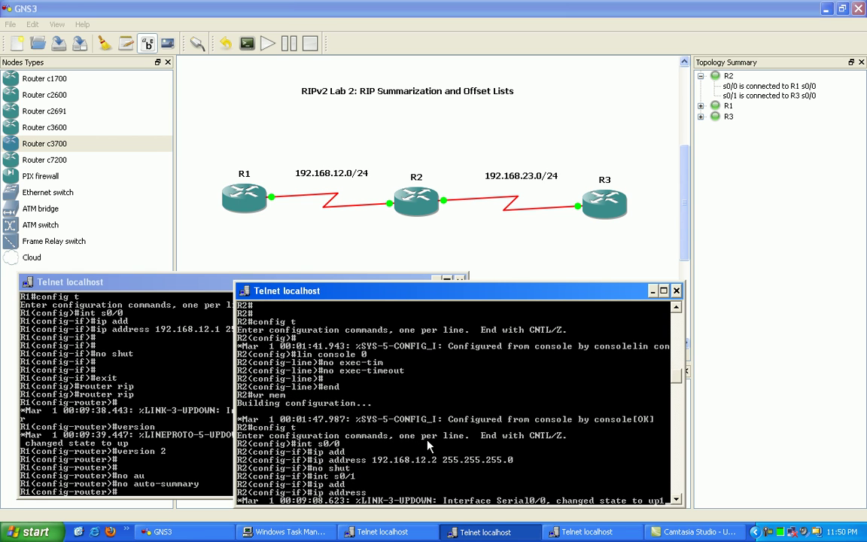
pyautogui.write('192.168')
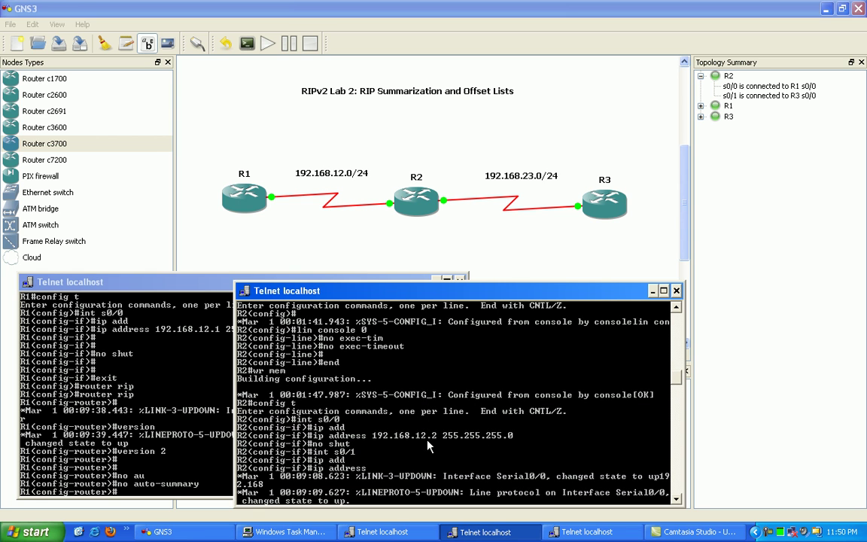
pyautogui.write('.23')
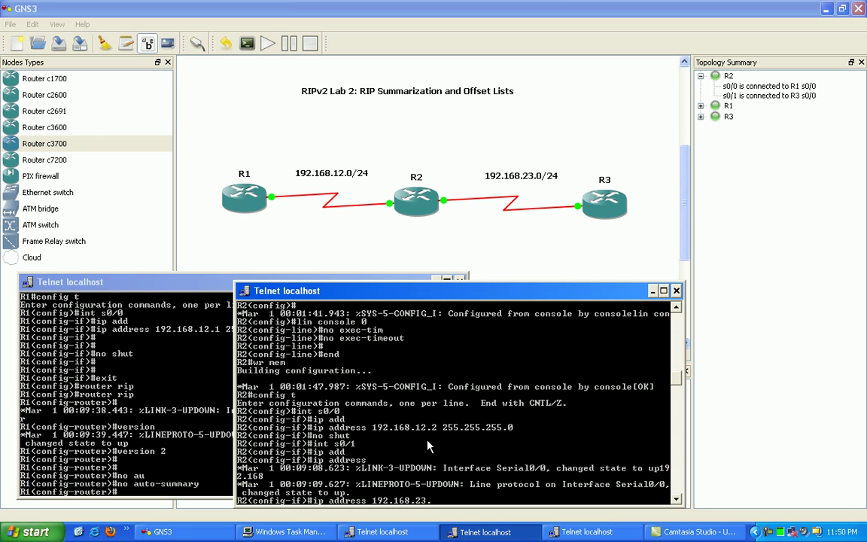
pyautogui.write('.2 25')
pyautogui.write('5.255.255.0')
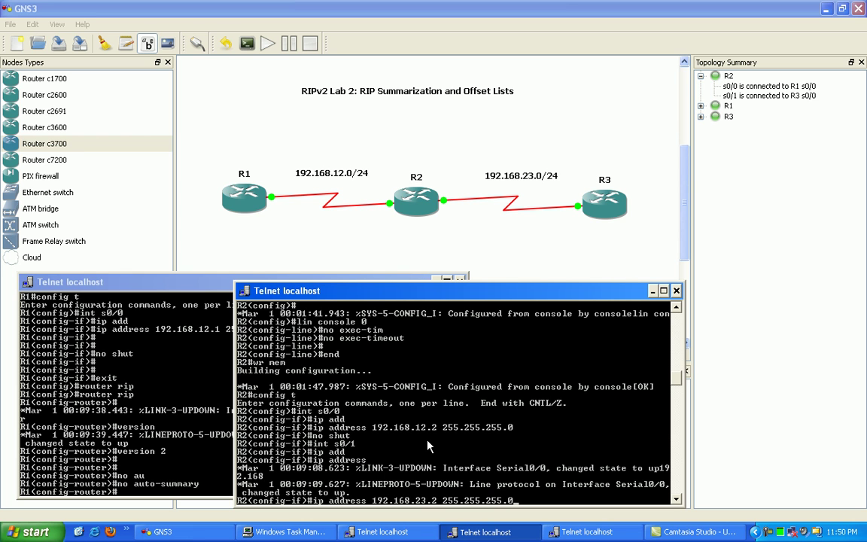
pyautogui.press('Return')
pyautogui.press('Return')
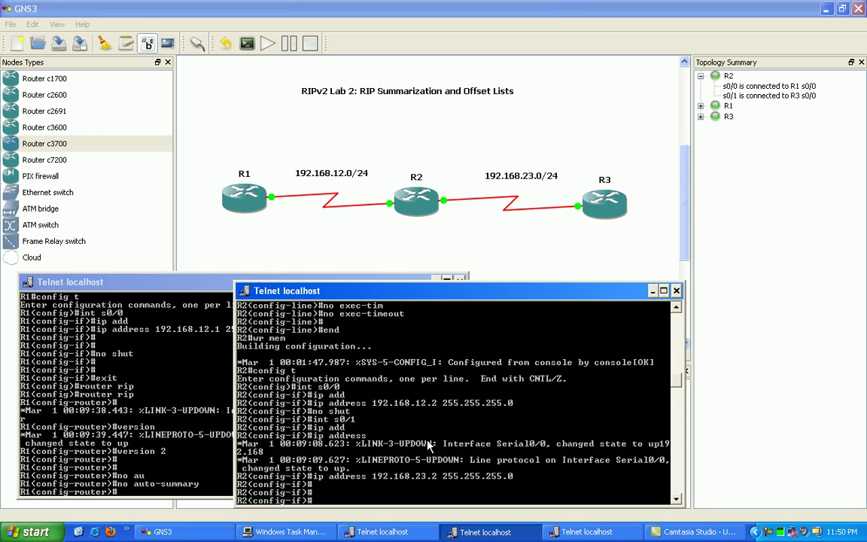
pyautogui.write('no shut')
pyautogui.press('Return')
# Leave interface mode and start RIP version 2 routing on R2.
pyautogui.write('exi')
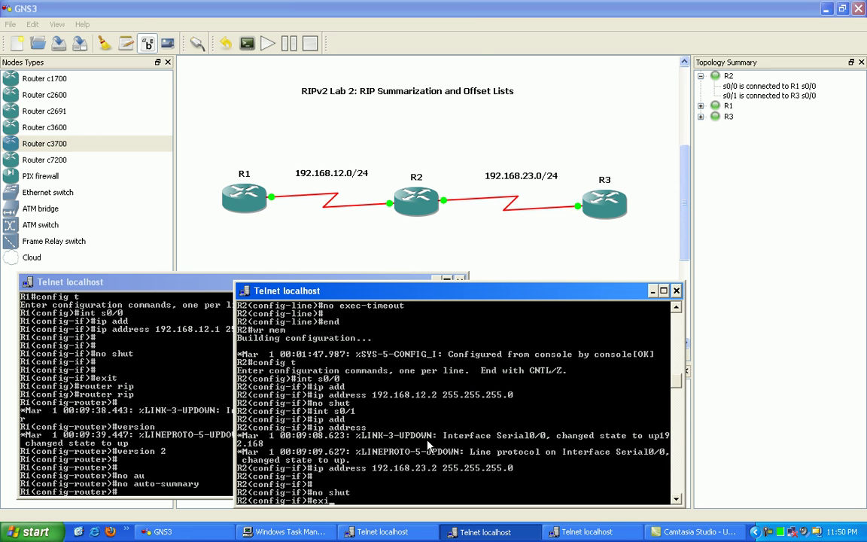
pyautogui.write('t')
pyautogui.press('Return')
pyautogui.write('router rip')
pyautogui.press('Return')
pyautogui.write('v')
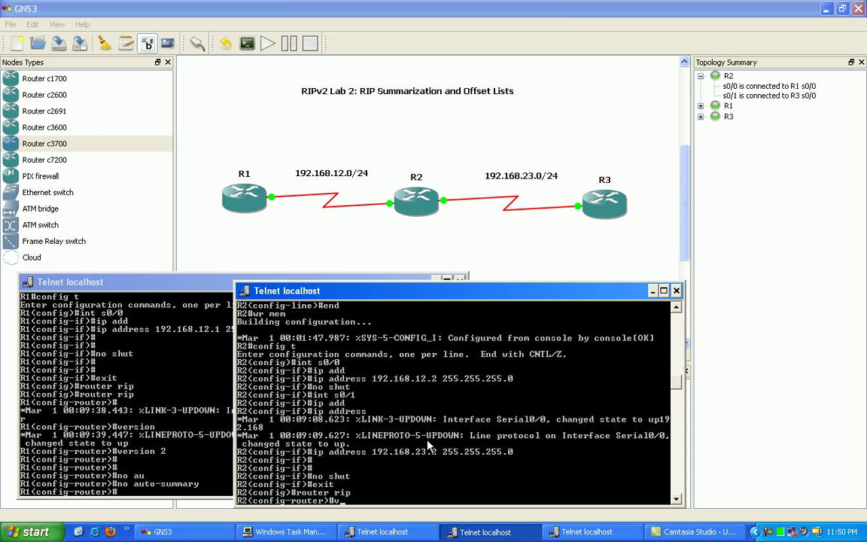
pyautogui.write('er')
pyautogui.press('Tab')
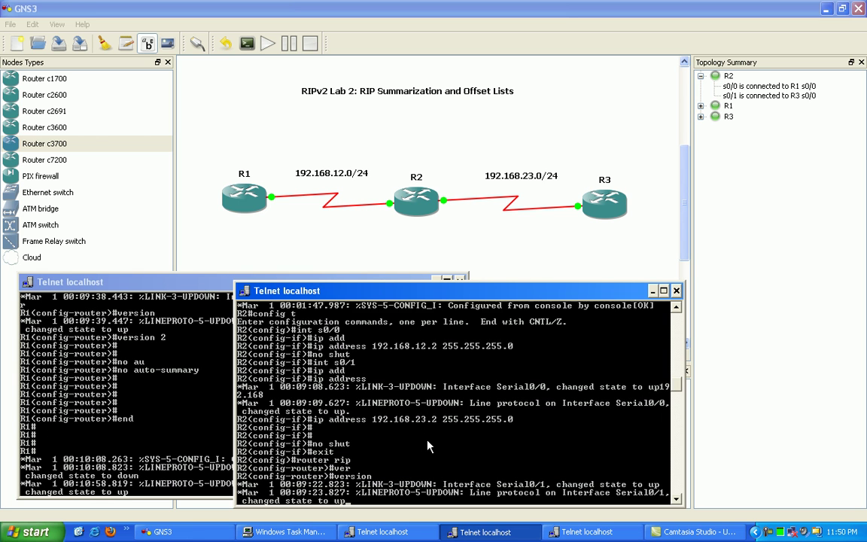
pyautogui.write(' 2')
pyautogui.press('Return')
pyautogui.press('Return')
pyautogui.press('Return')
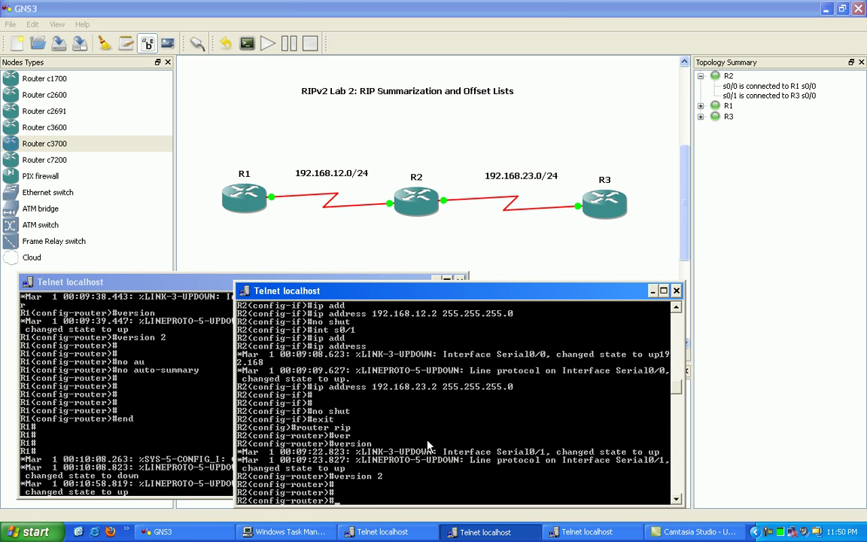
# Disable RIP auto-summary on R2 and end configuration mode.
pyautogui.write('no au')
pyautogui.press('Tab')
pyautogui.press('Return')
pyautogui.press('Return')
pyautogui.press('Return')
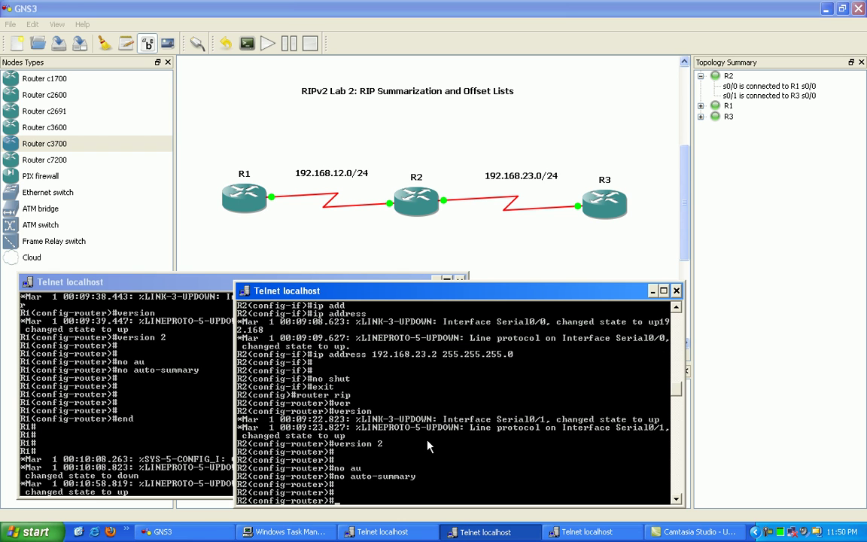
pyautogui.write('end')
pyautogui.press('Return')
pyautogui.press('Return')
pyautogui.press('Return')
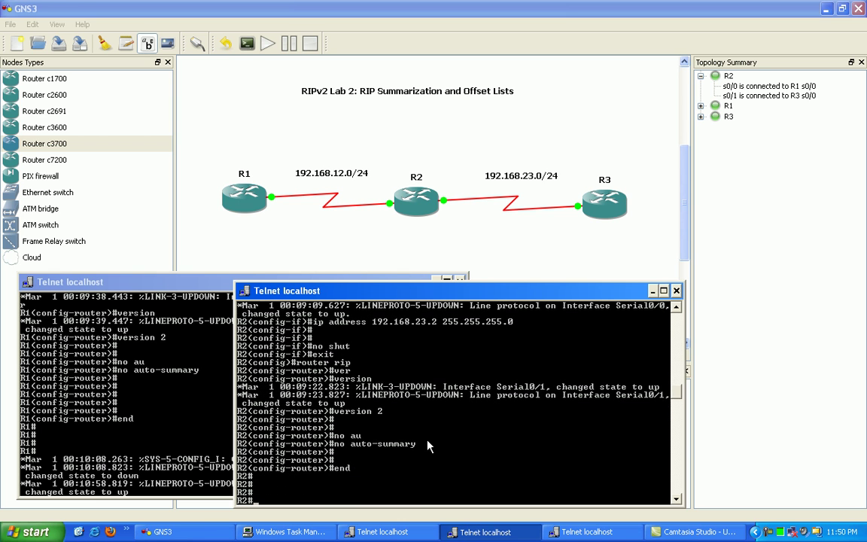
pyautogui.press('Return')
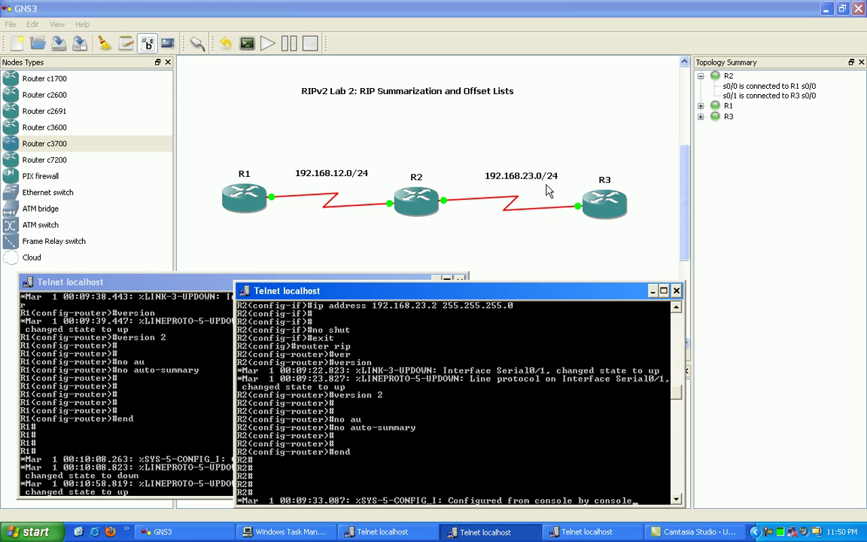